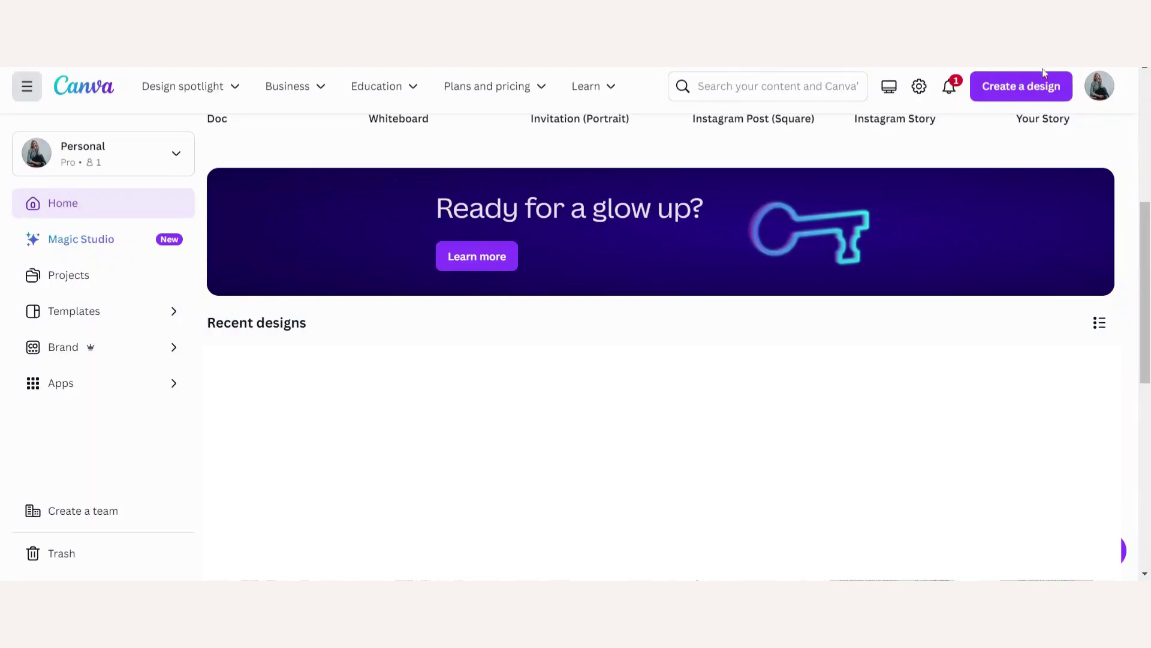
Step: Start a blank Your Story design and open the Mockups app found by searching 'mock ups'
{"action": "left_click", "coordinate": [1019, 89]}
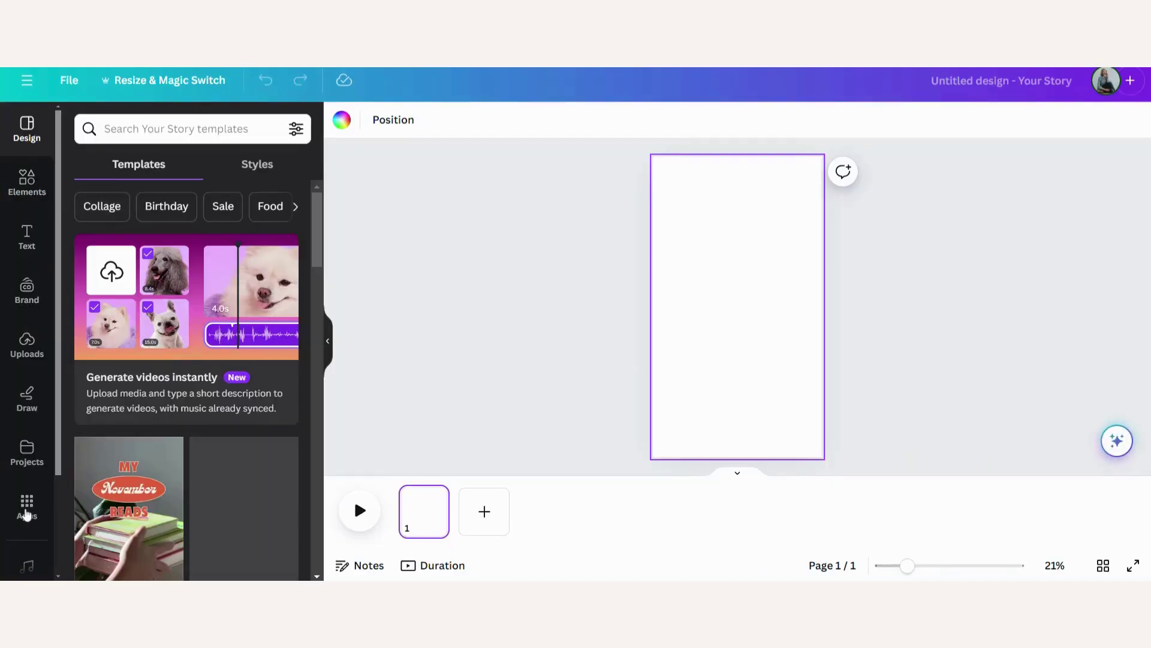
{"action": "left_click", "coordinate": [26, 508]}
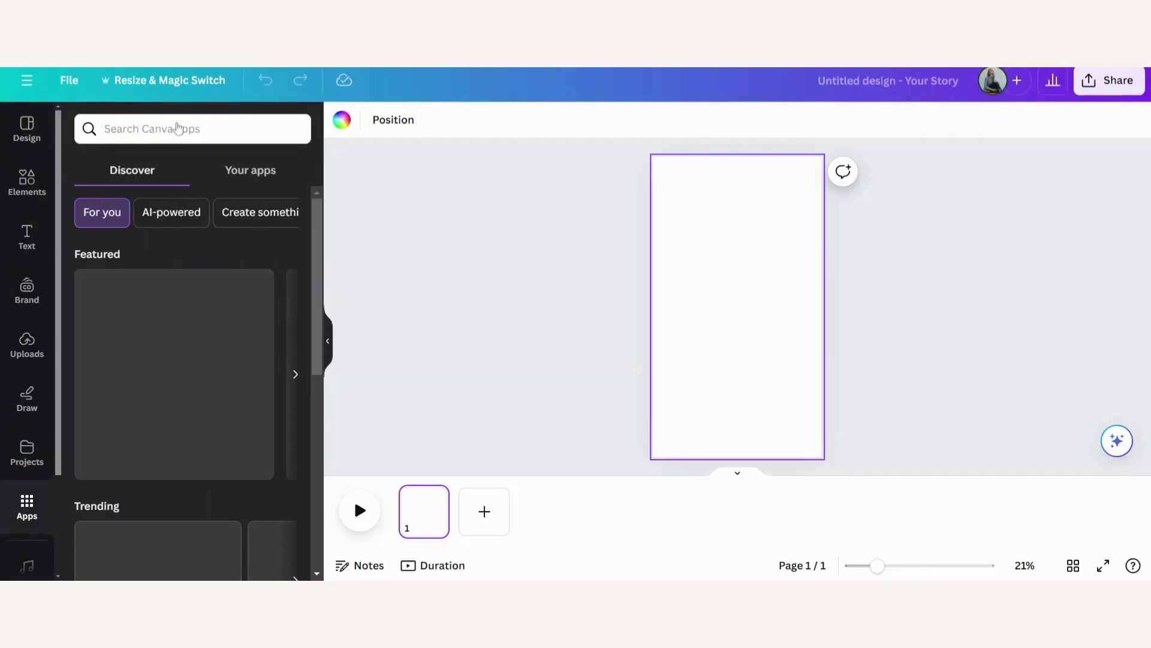
{"action": "left_click", "coordinate": [174, 128]}
{"action": "type", "text": "mock"}
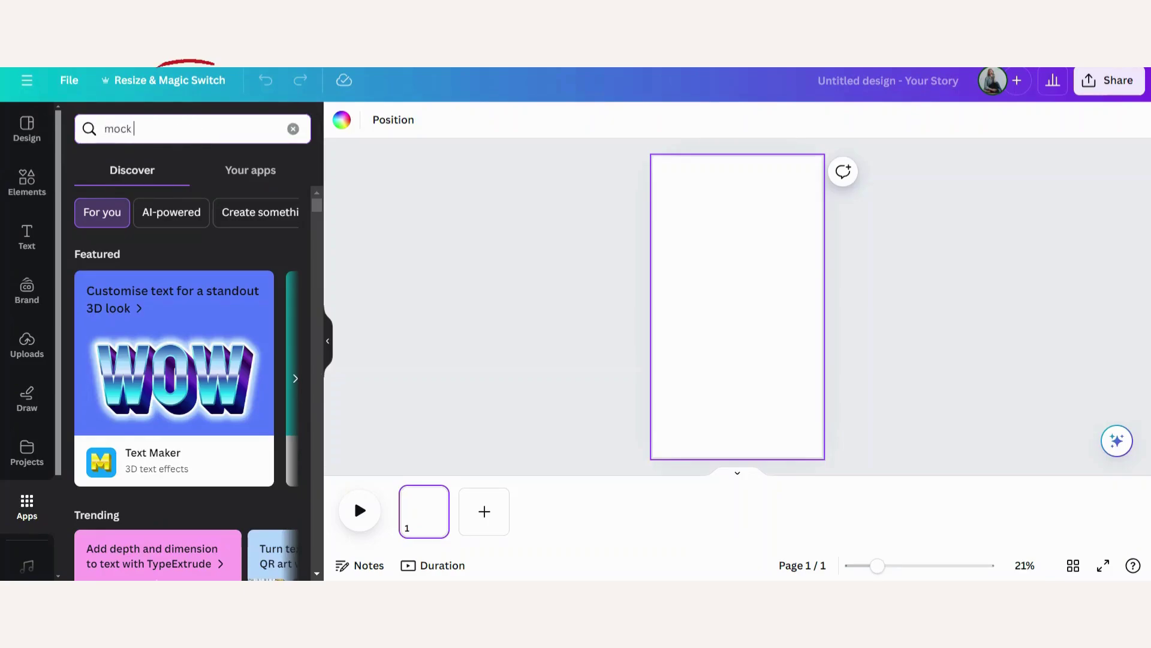
{"action": "type", "text": " ups"}
{"action": "key", "text": "Return"}
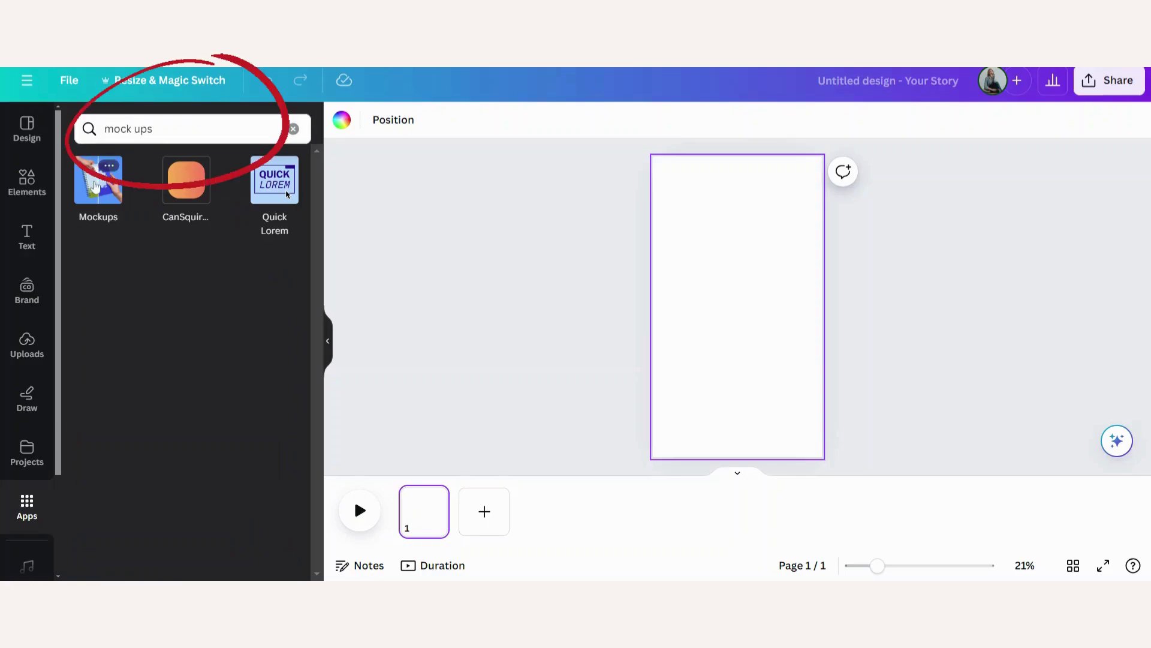
{"action": "left_click", "coordinate": [95, 186]}
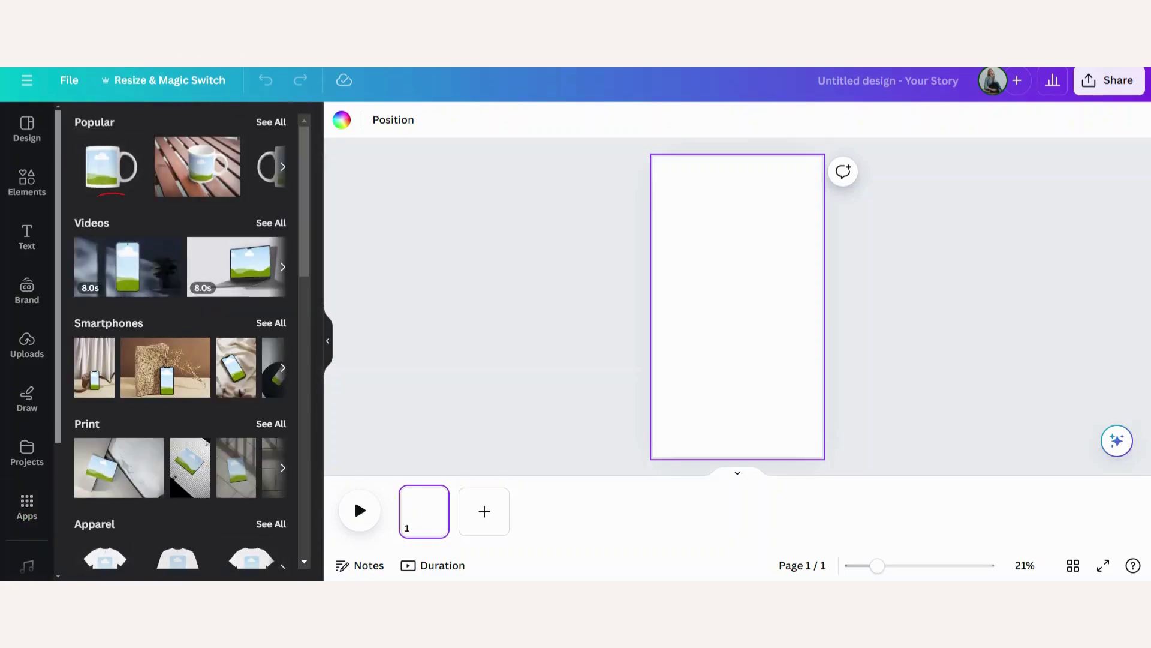
Step: Show all video mockups and scroll down to the phone mockups
{"action": "left_click", "coordinate": [273, 226]}
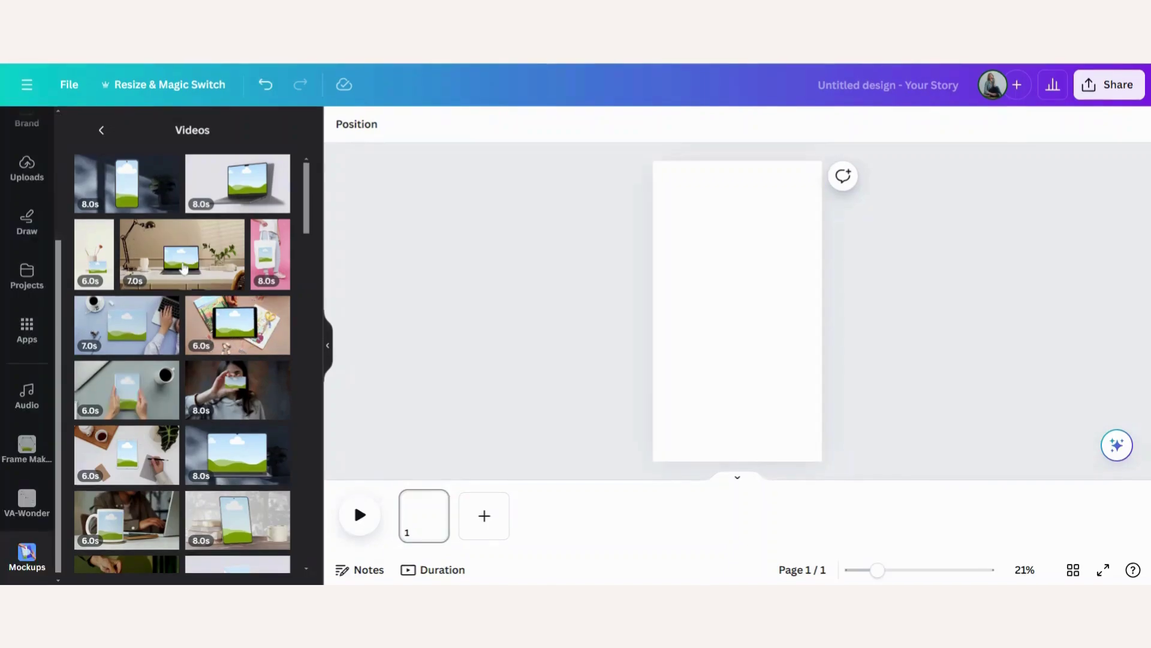
{"action": "scroll", "coordinate": [183, 267], "scroll_direction": "down", "scroll_amount": 4}
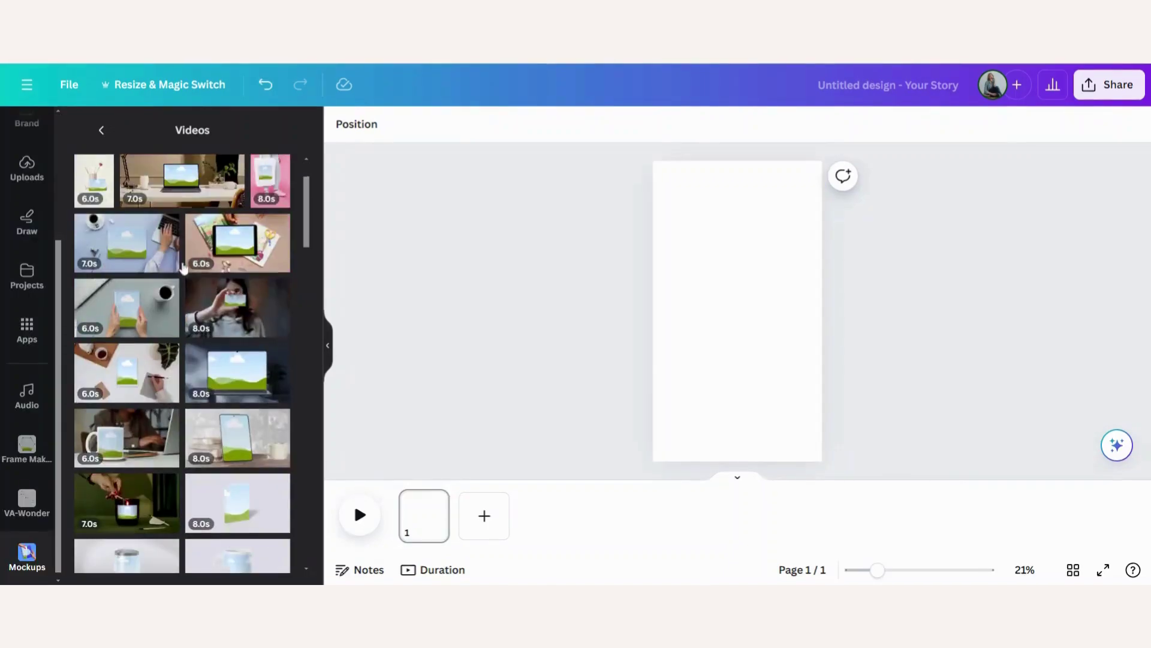
{"action": "scroll", "coordinate": [182, 267], "scroll_direction": "down", "scroll_amount": 10}
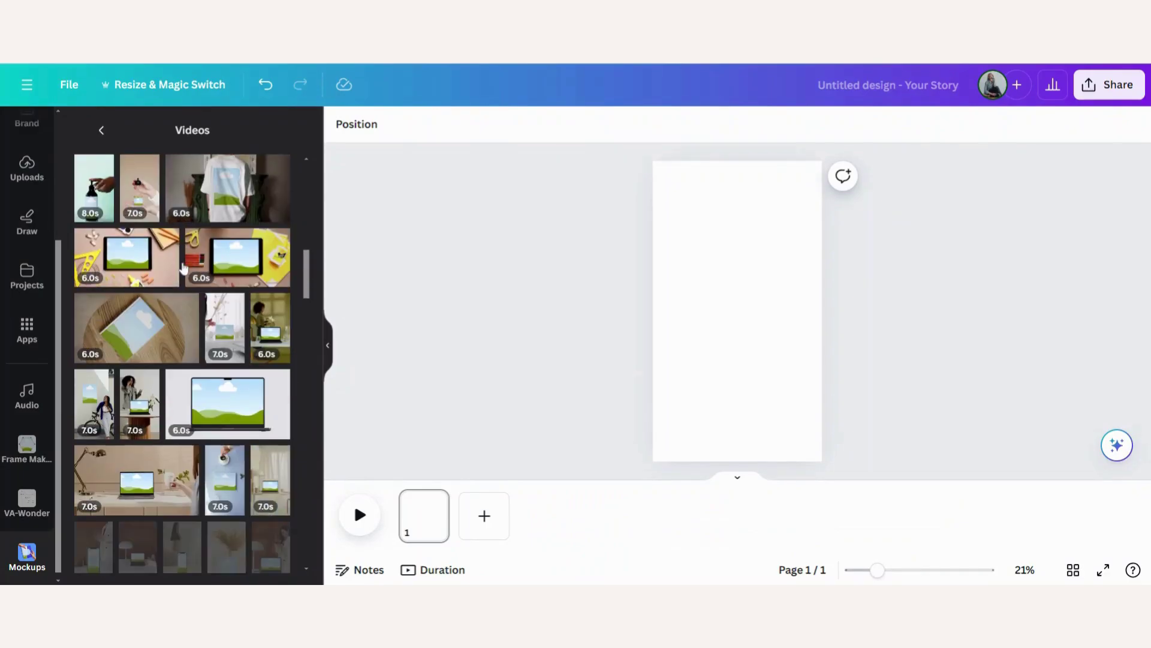
{"action": "scroll", "coordinate": [183, 267], "scroll_direction": "down", "scroll_amount": 4}
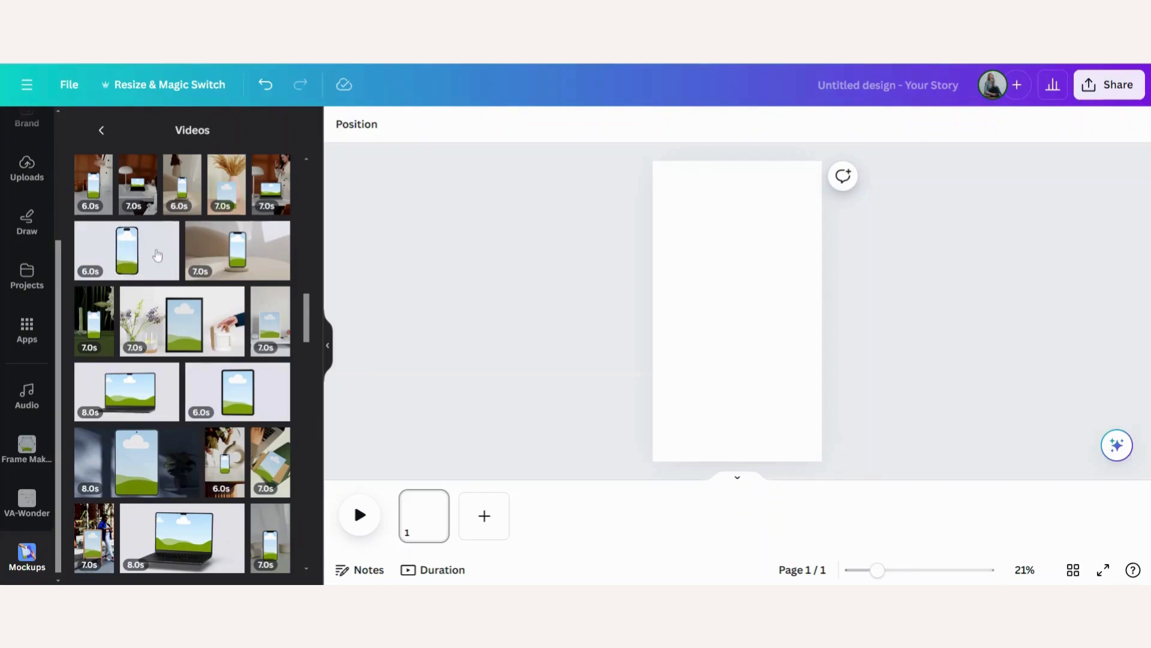
Step: Insert the 6.0s phone video mockup onto the story page and show the uploaded images
{"action": "left_click", "coordinate": [155, 255]}
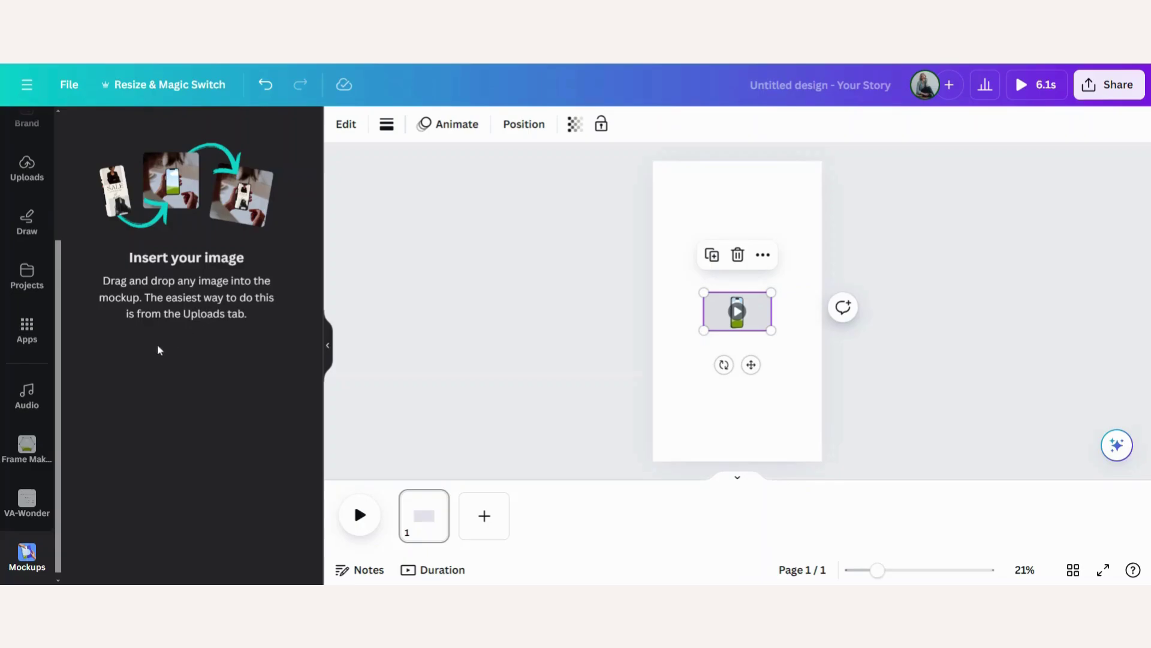
{"action": "scroll", "coordinate": [19, 354], "scroll_direction": "up", "scroll_amount": 3}
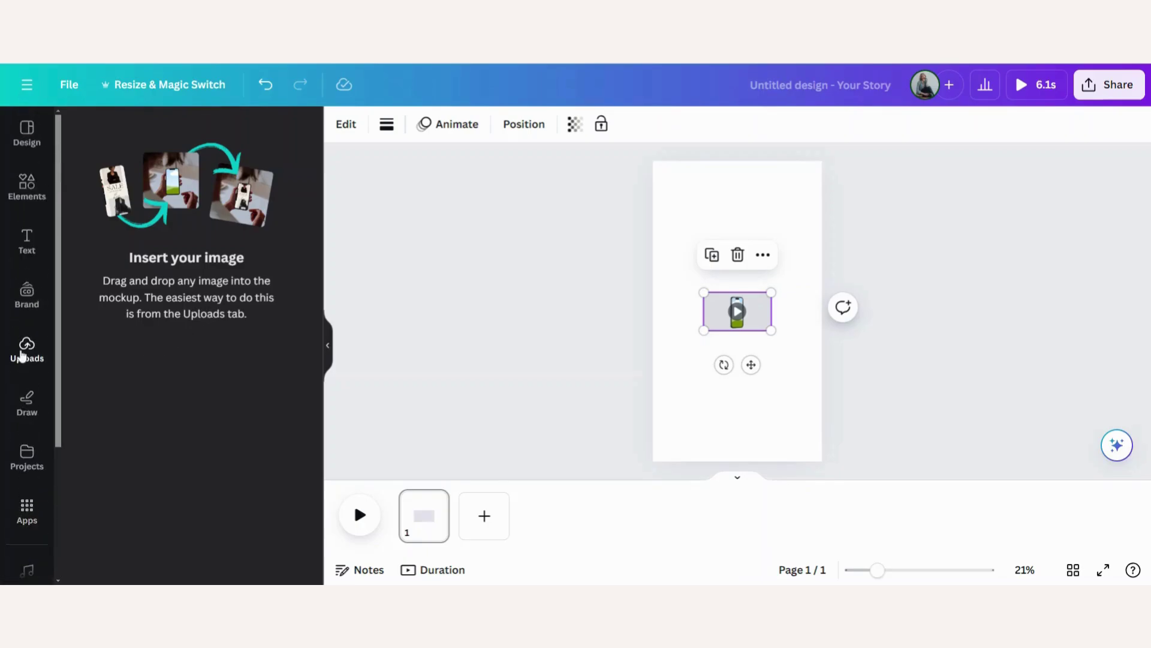
{"action": "left_click", "coordinate": [21, 356]}
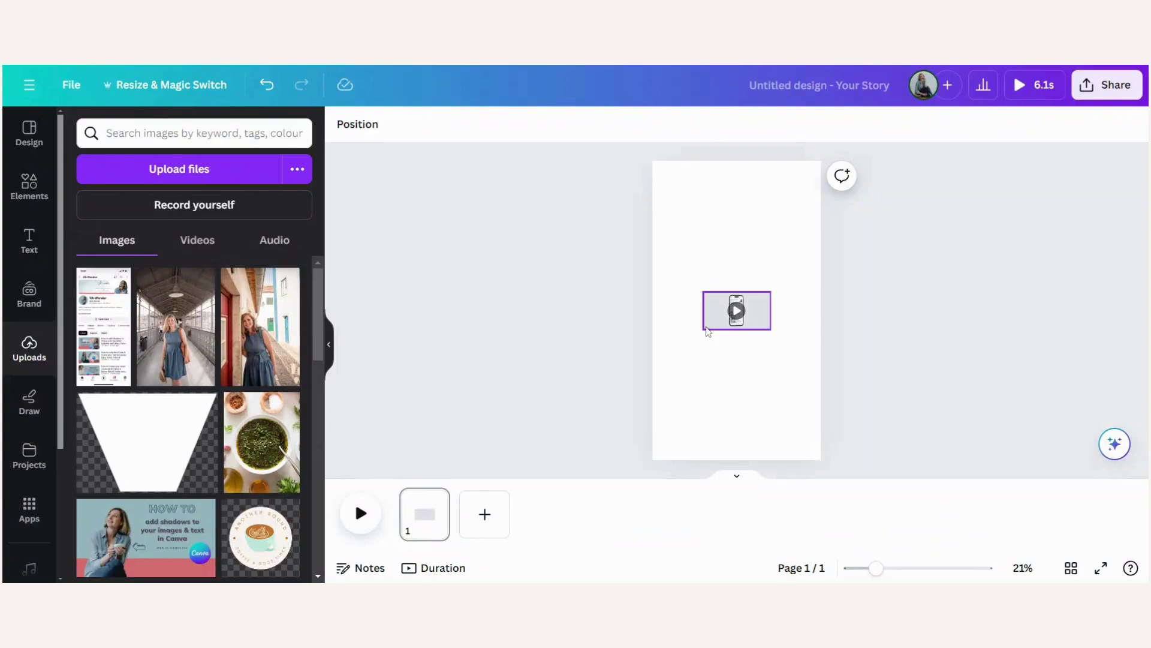
Step: Enlarge the phone mockup video and centre it on the story page
{"action": "left_click", "coordinate": [757, 316]}
{"action": "left_click_drag", "start_coordinate": [767, 294], "coordinate": [875, 233]}
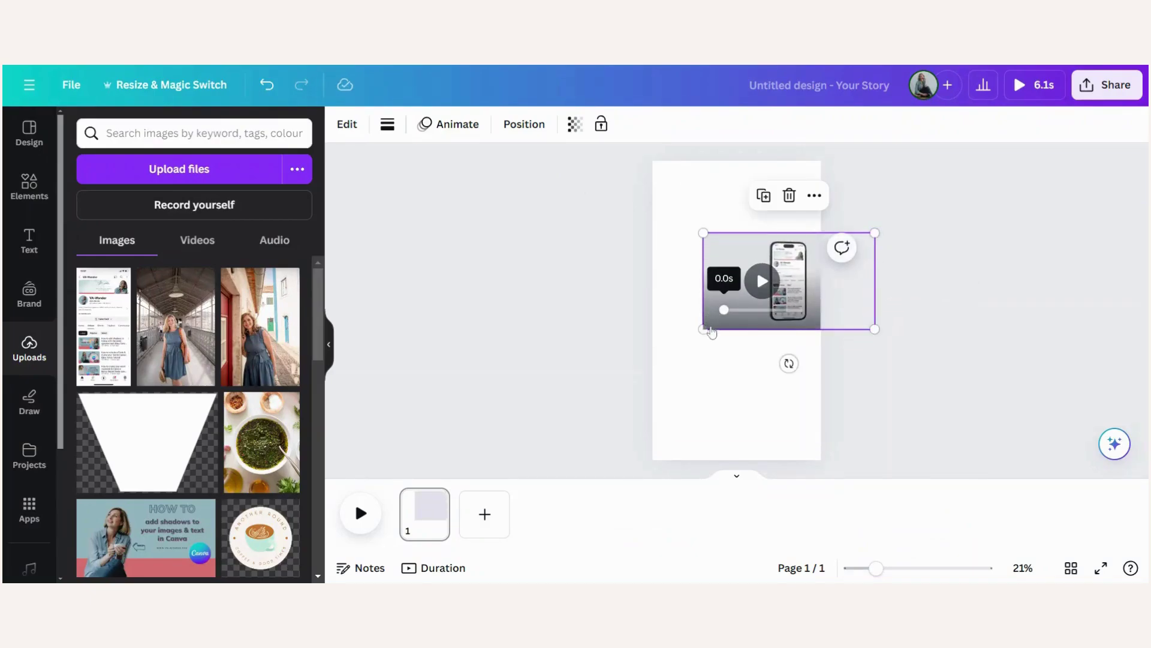
{"action": "left_click_drag", "start_coordinate": [704, 329], "coordinate": [546, 418]}
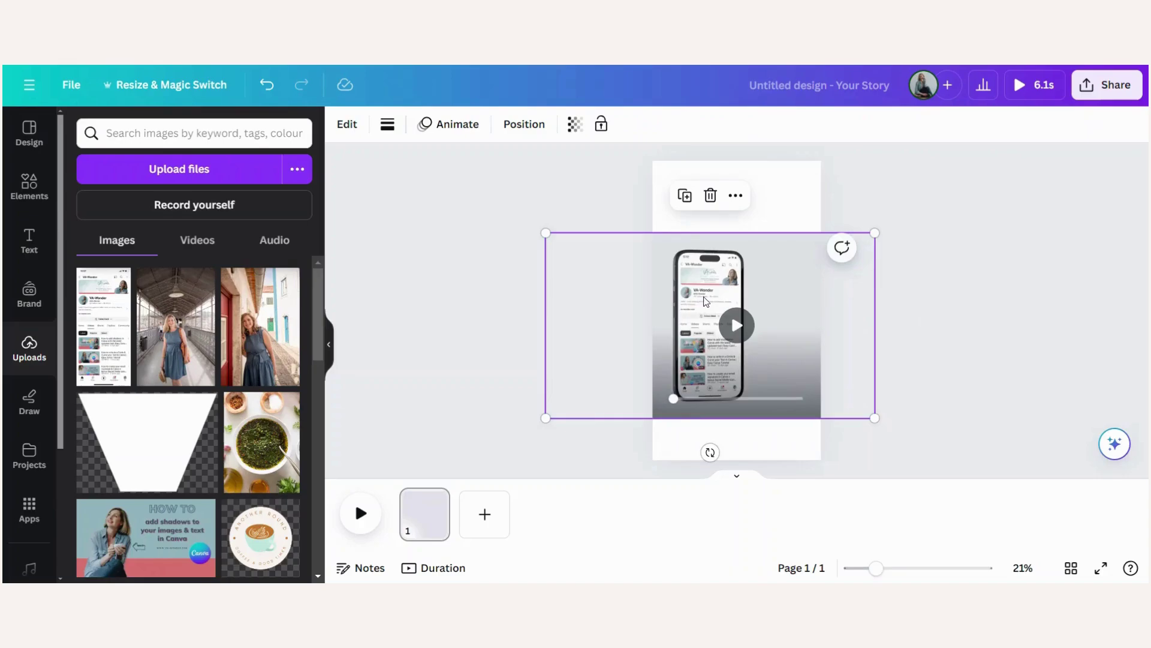
{"action": "left_click_drag", "start_coordinate": [700, 300], "coordinate": [728, 285]}
{"action": "left_click_drag", "start_coordinate": [903, 216], "coordinate": [1017, 171]}
{"action": "left_click_drag", "start_coordinate": [789, 355], "coordinate": [739, 384]}
{"action": "left_click_drag", "start_coordinate": [520, 432], "coordinate": [437, 470]}
{"action": "left_click_drag", "start_coordinate": [687, 383], "coordinate": [729, 355]}
{"action": "left_click_drag", "start_coordinate": [478, 449], "coordinate": [462, 460]}
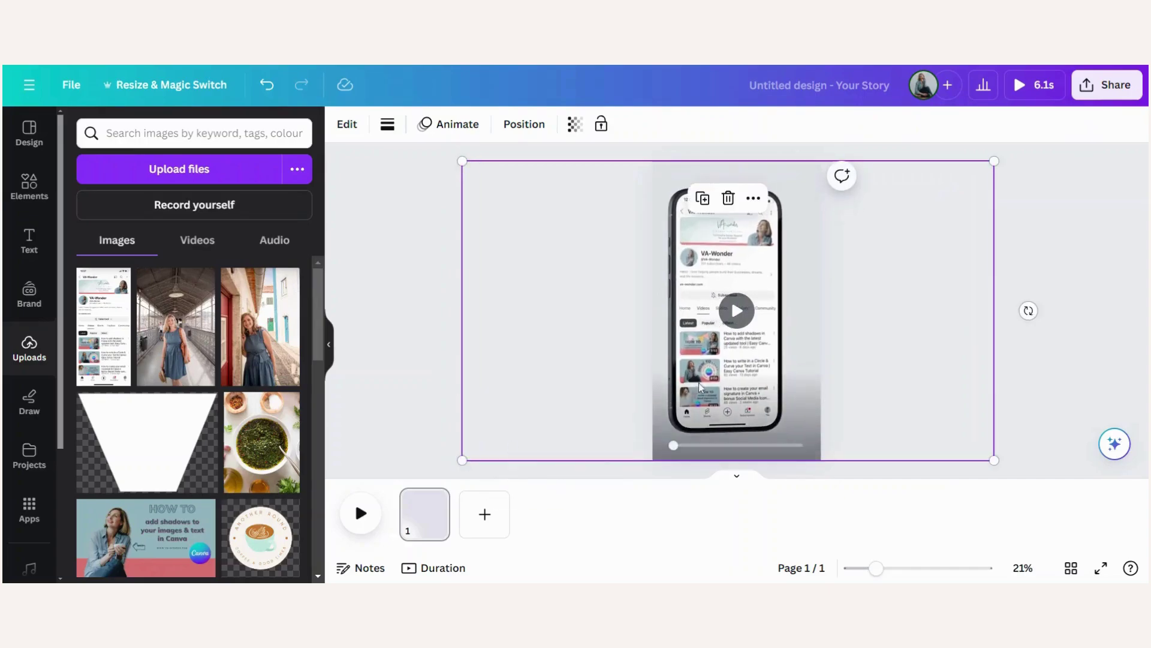
{"action": "left_click_drag", "start_coordinate": [716, 378], "coordinate": [724, 378]}
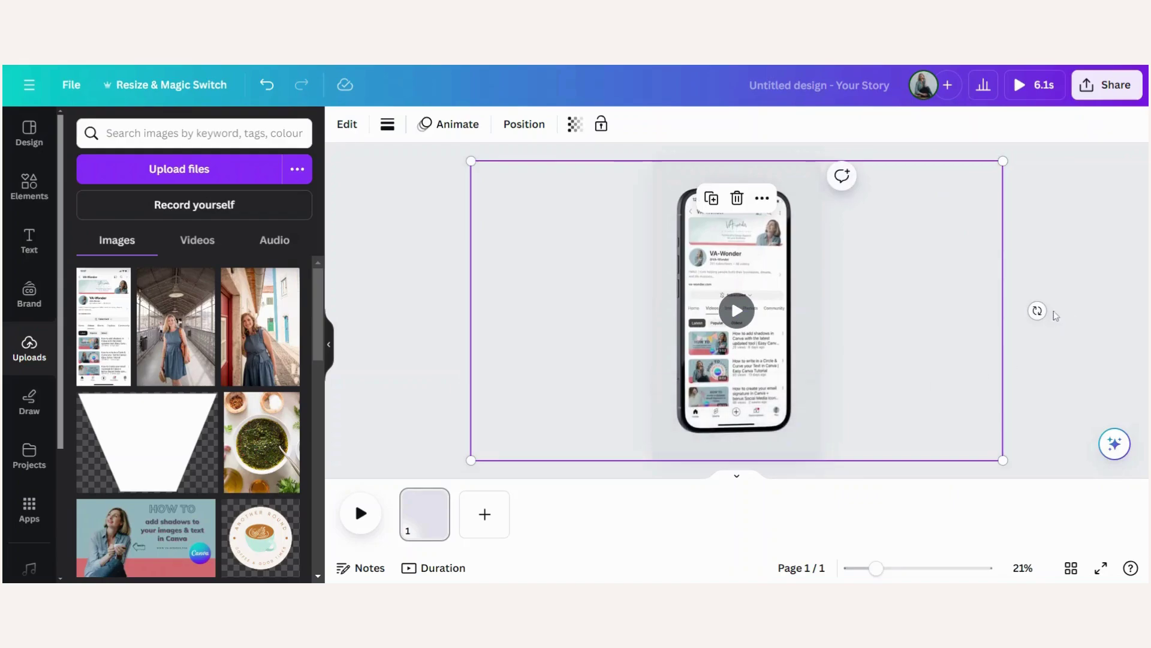
Step: Play the mockup video, add an 'Add a heading' text, and bring up the sharing options
{"action": "left_click", "coordinate": [736, 312]}
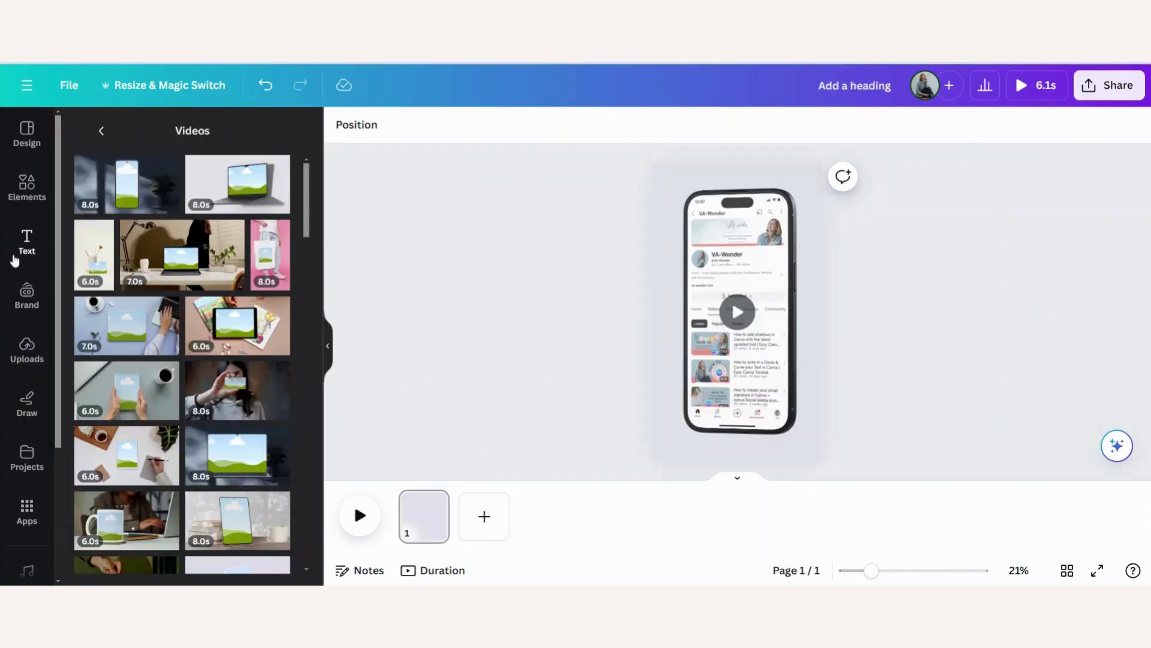
{"action": "left_click", "coordinate": [30, 241]}
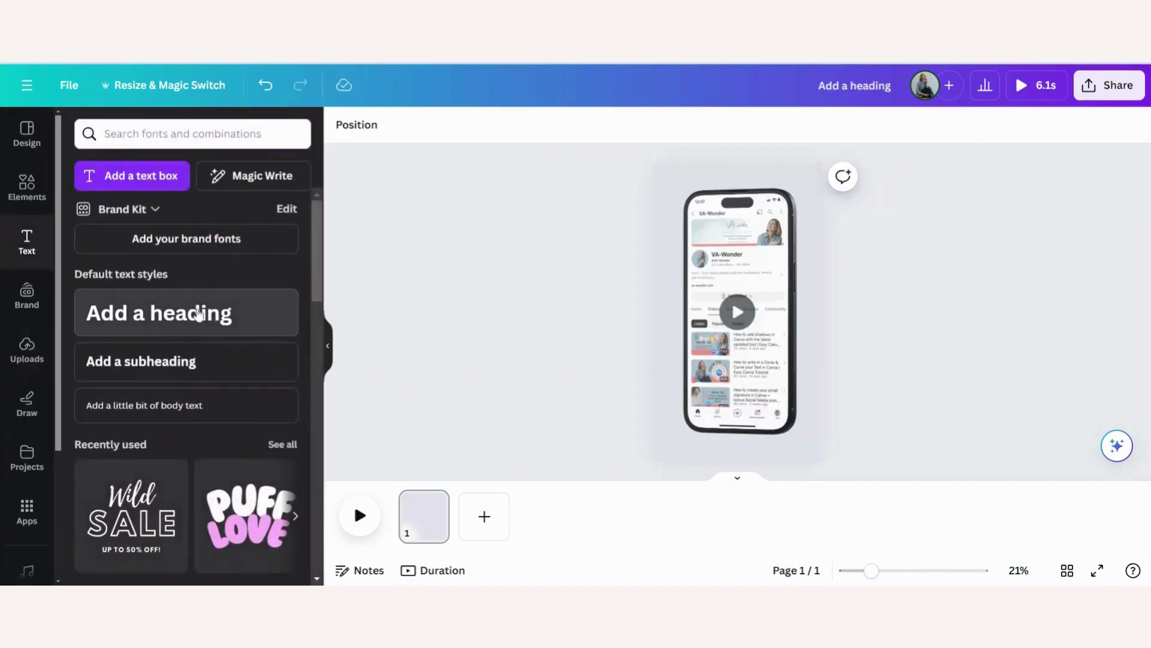
{"action": "left_click", "coordinate": [197, 312]}
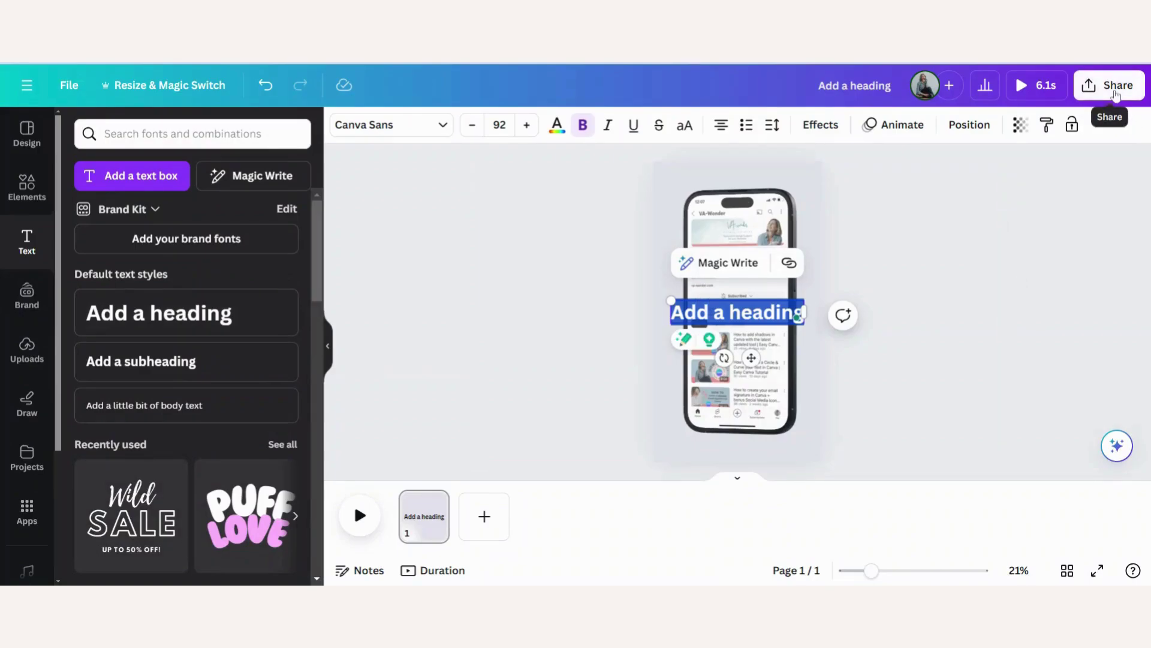
{"action": "left_click", "coordinate": [1115, 95]}
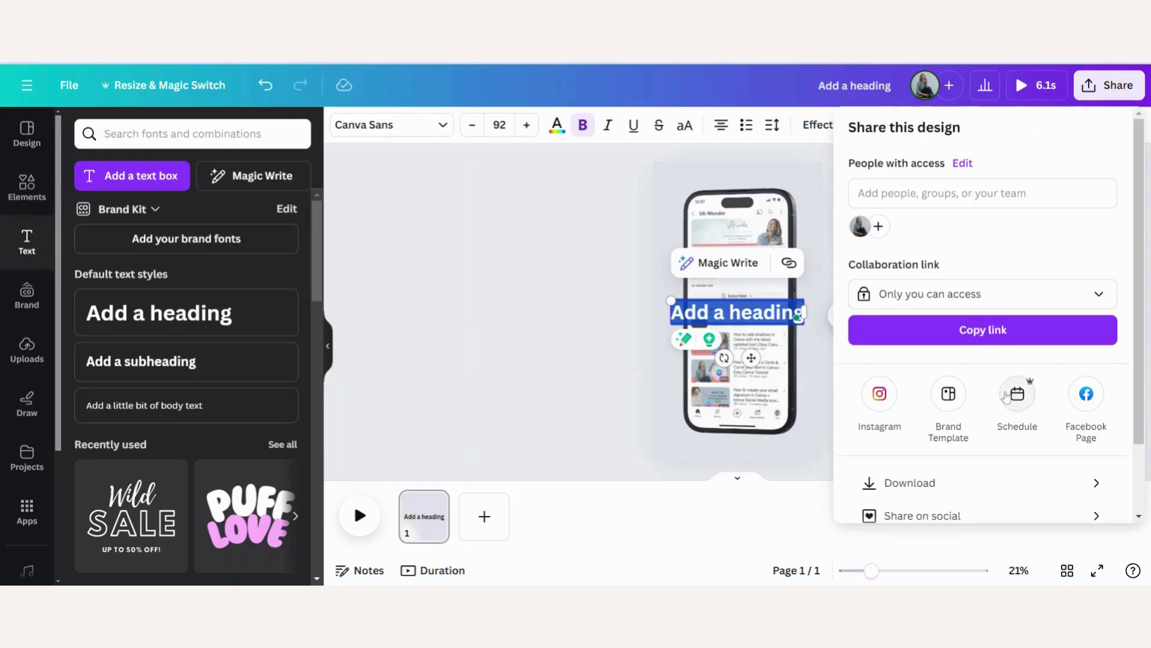
Step: Choose GIF as the download file type at 1,080 × 1,920 px
{"action": "scroll", "coordinate": [1007, 397], "scroll_direction": "down", "scroll_amount": 2}
{"action": "left_click", "coordinate": [917, 399]}
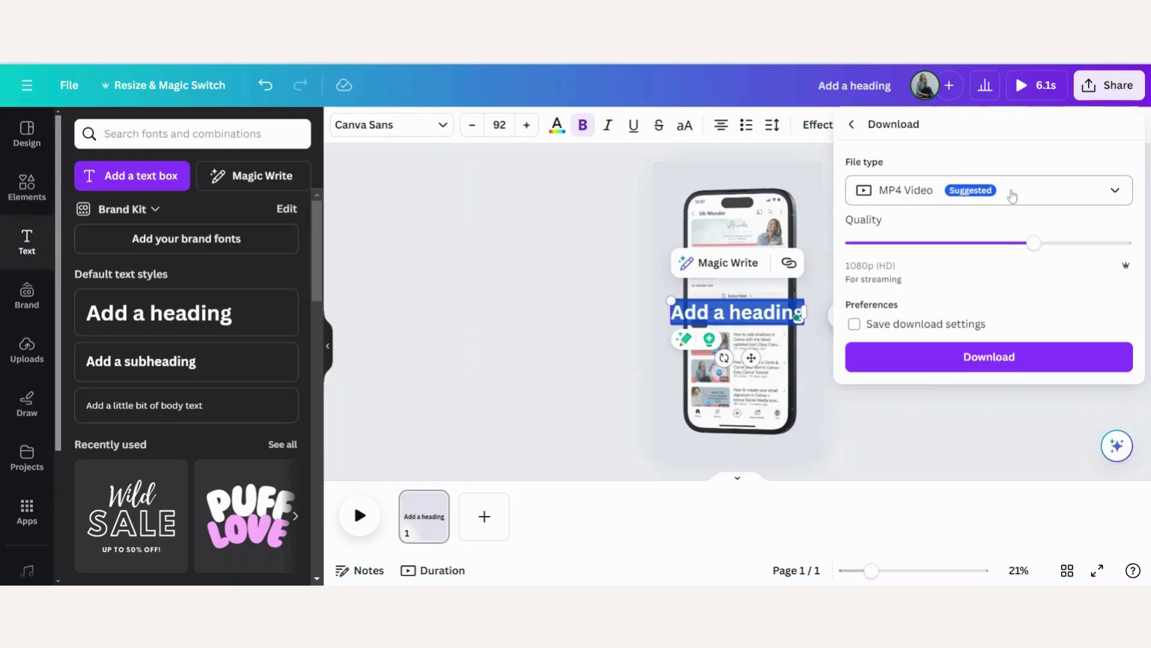
{"action": "left_click", "coordinate": [1012, 196]}
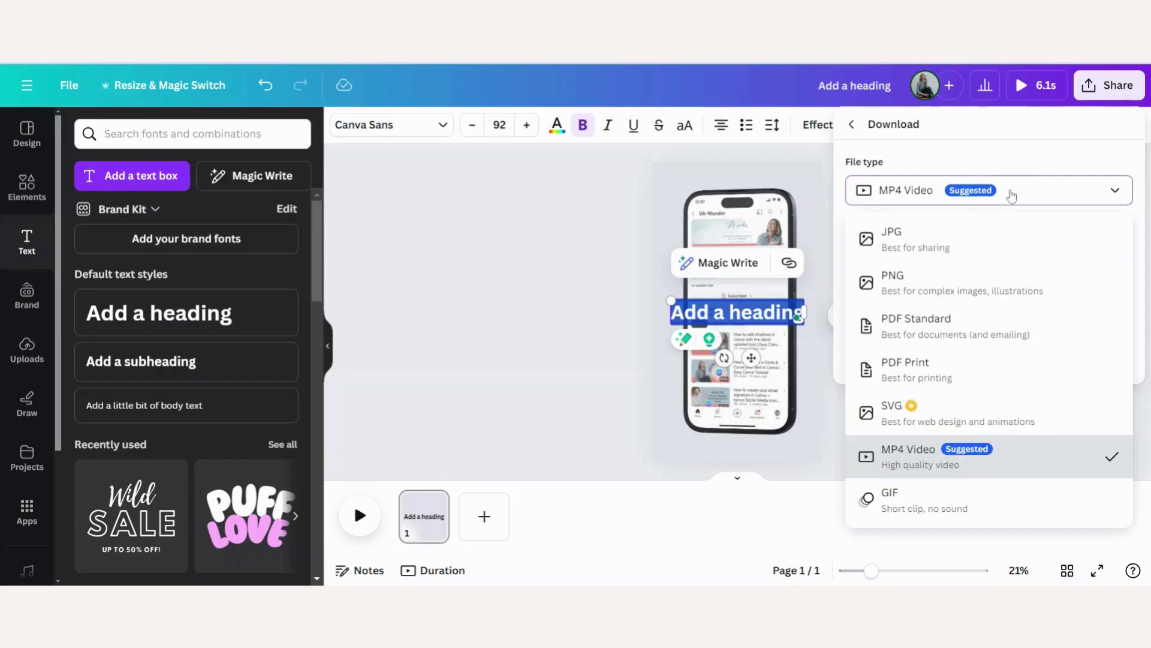
{"action": "left_click", "coordinate": [911, 506]}
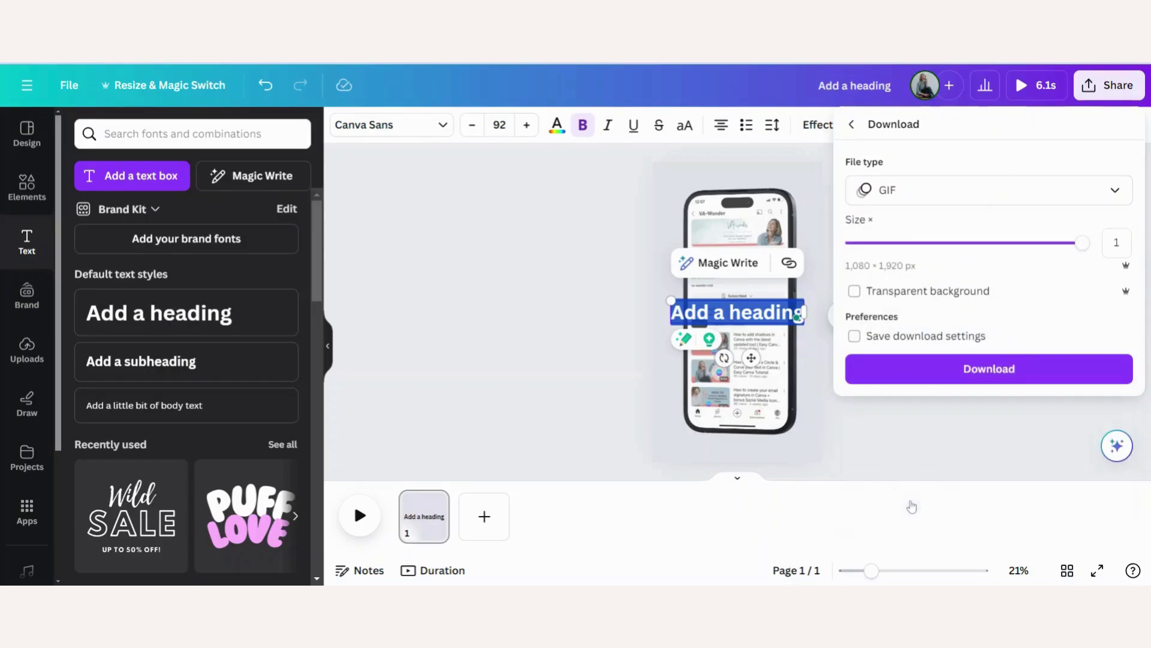